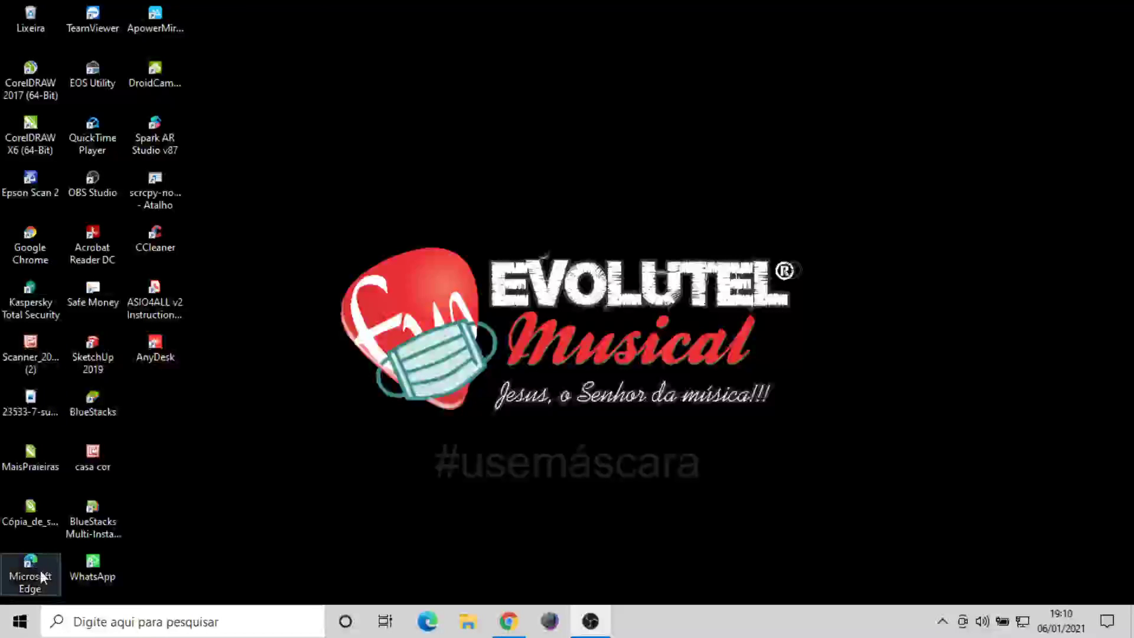
# - Open the Windows settings and go to the Som page of the Sistema category
pyautogui.click(20, 620)
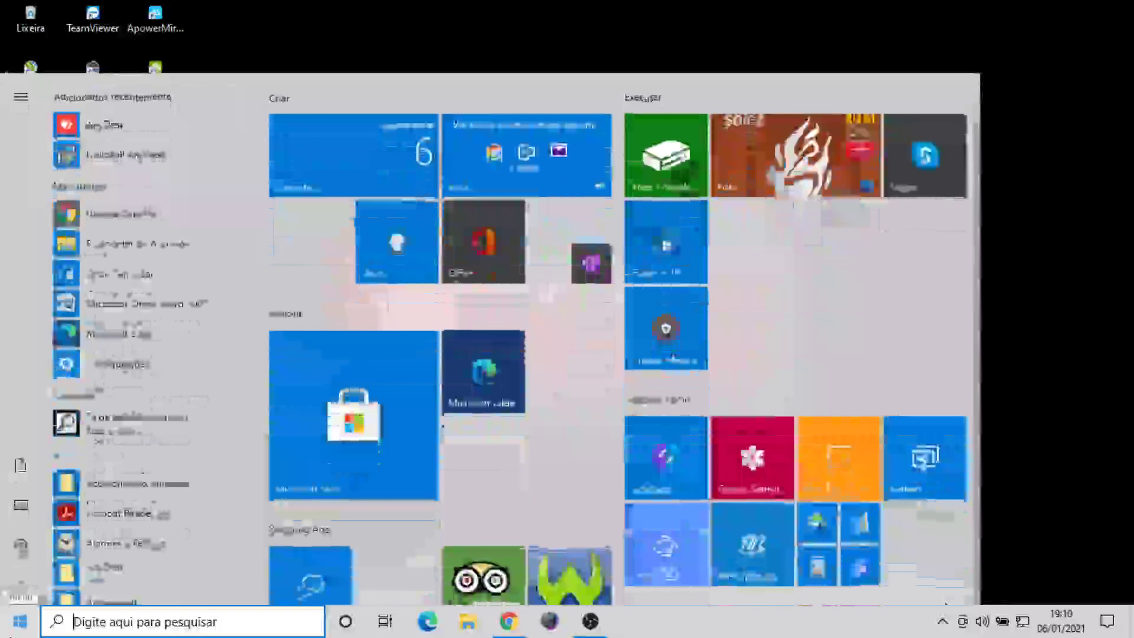
pyautogui.click(23, 554)
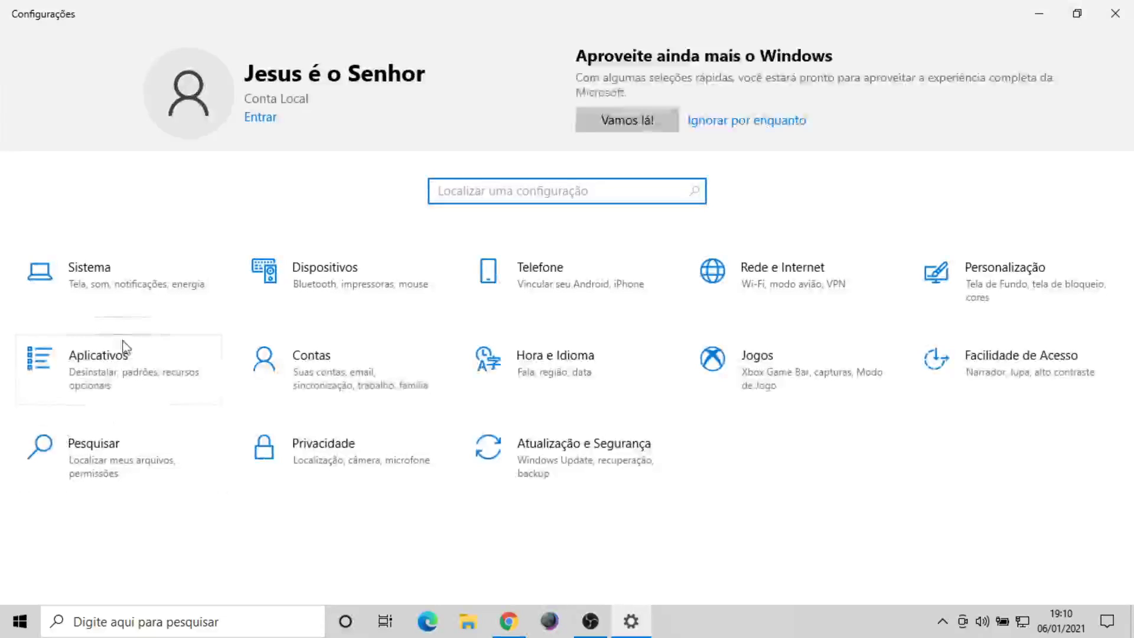
pyautogui.click(112, 289)
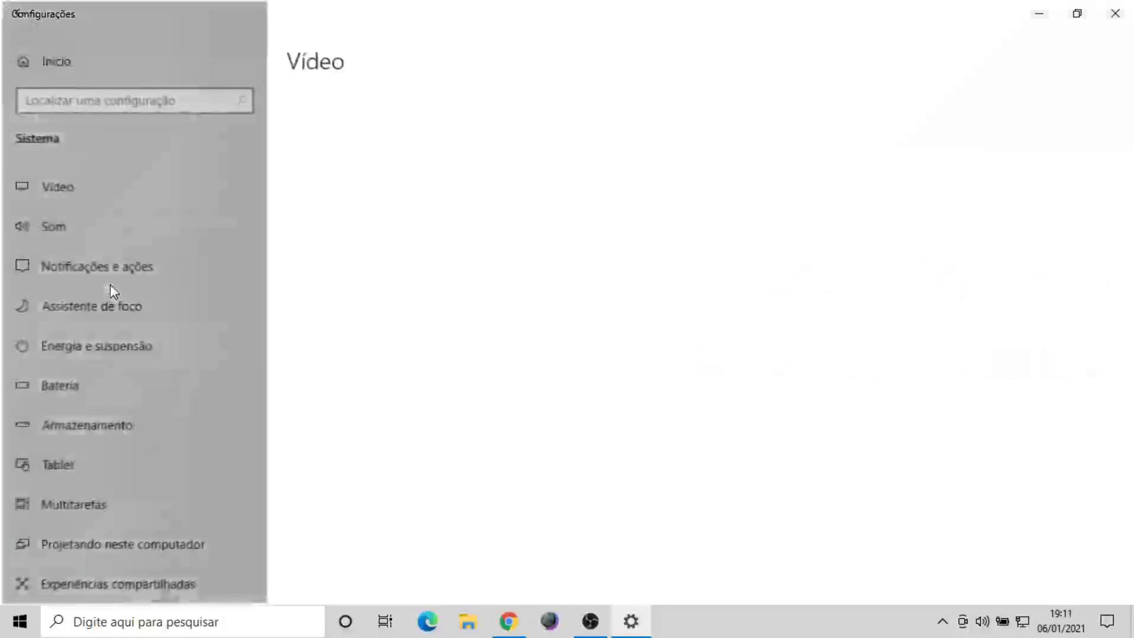
pyautogui.click(110, 285)
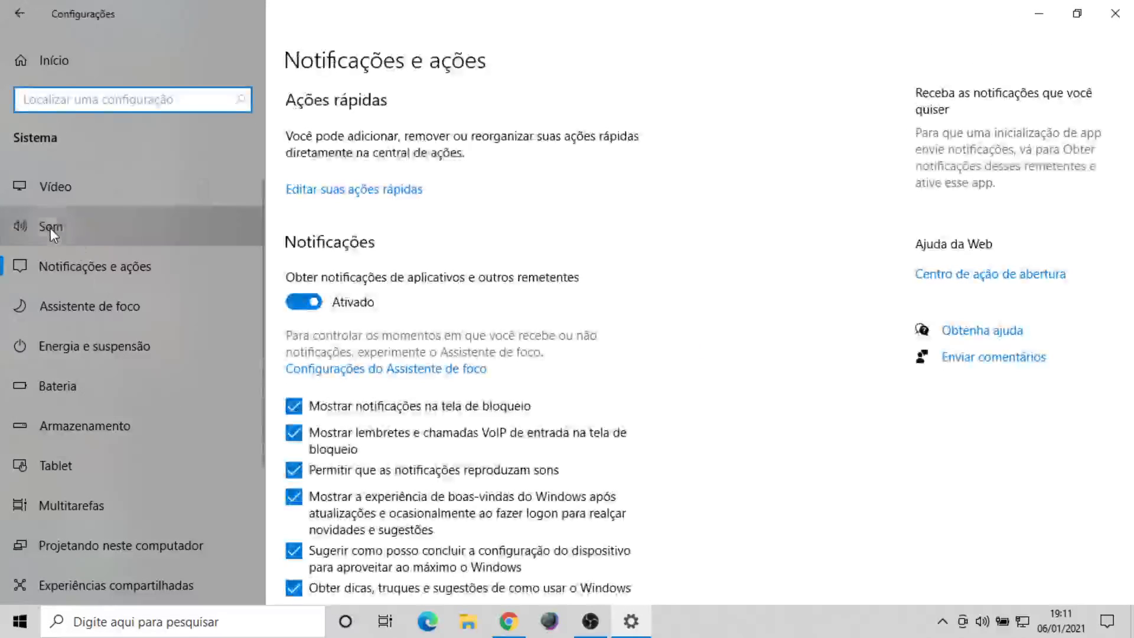
pyautogui.click(51, 228)
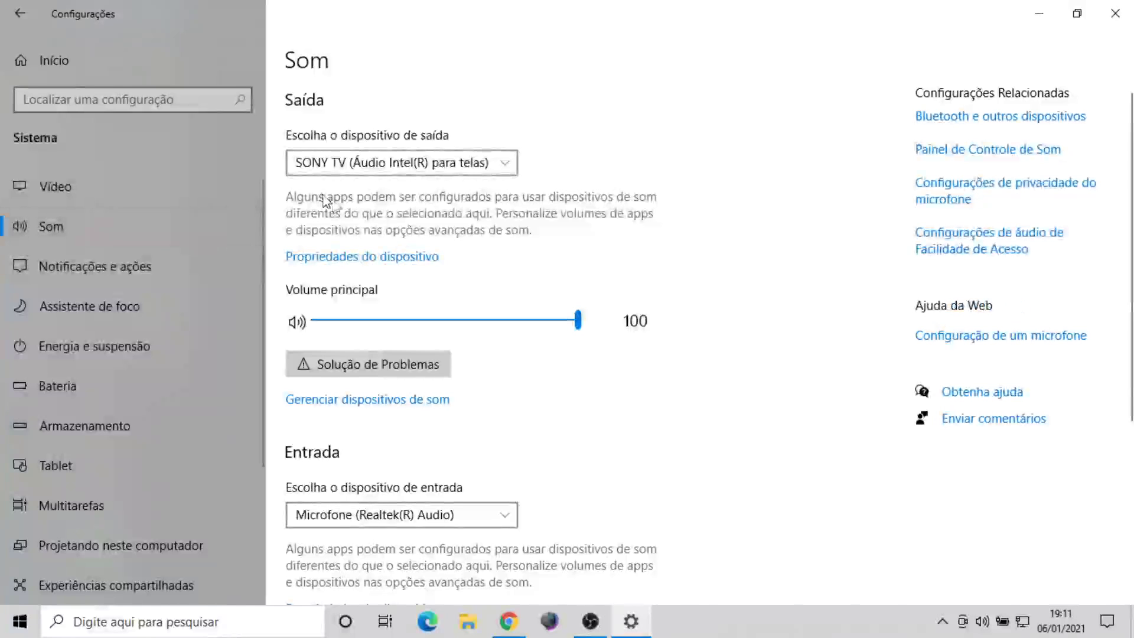
# - Examine the available sound output and input devices without changing either selection
pyautogui.click(353, 171)
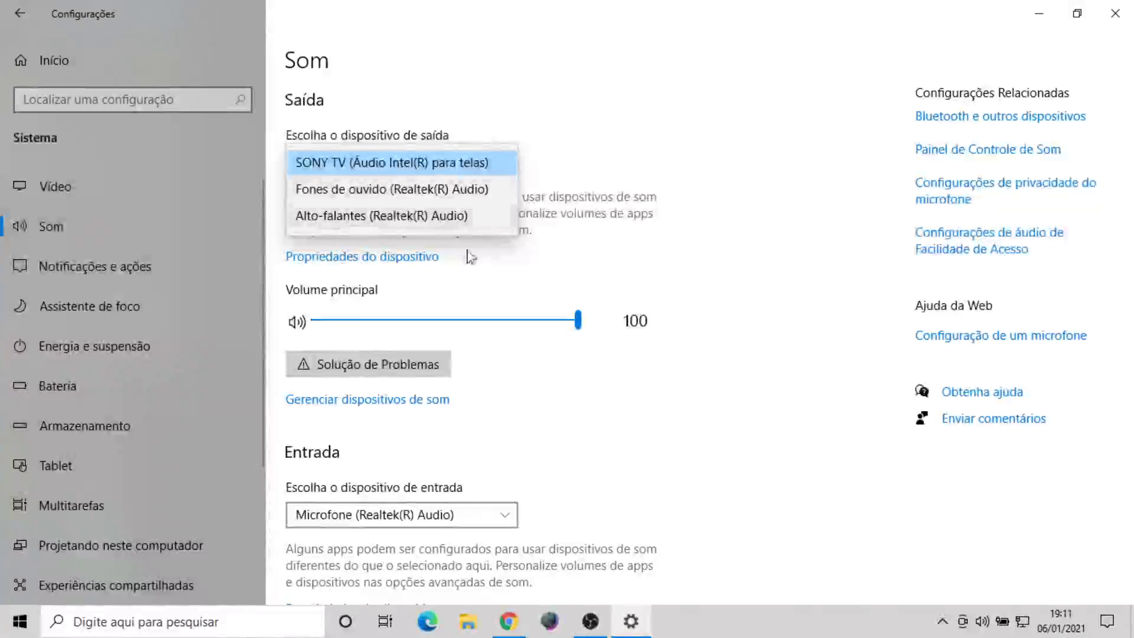
pyautogui.click(736, 307)
pyautogui.scroll(-3, 736, 307)
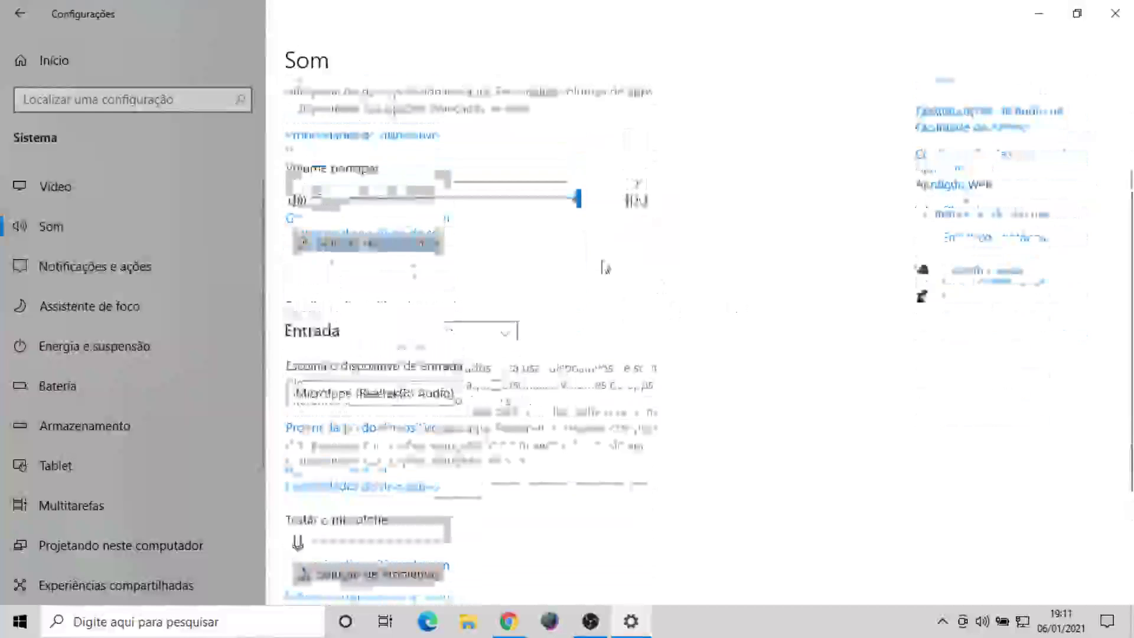
pyautogui.scroll(1, 605, 267)
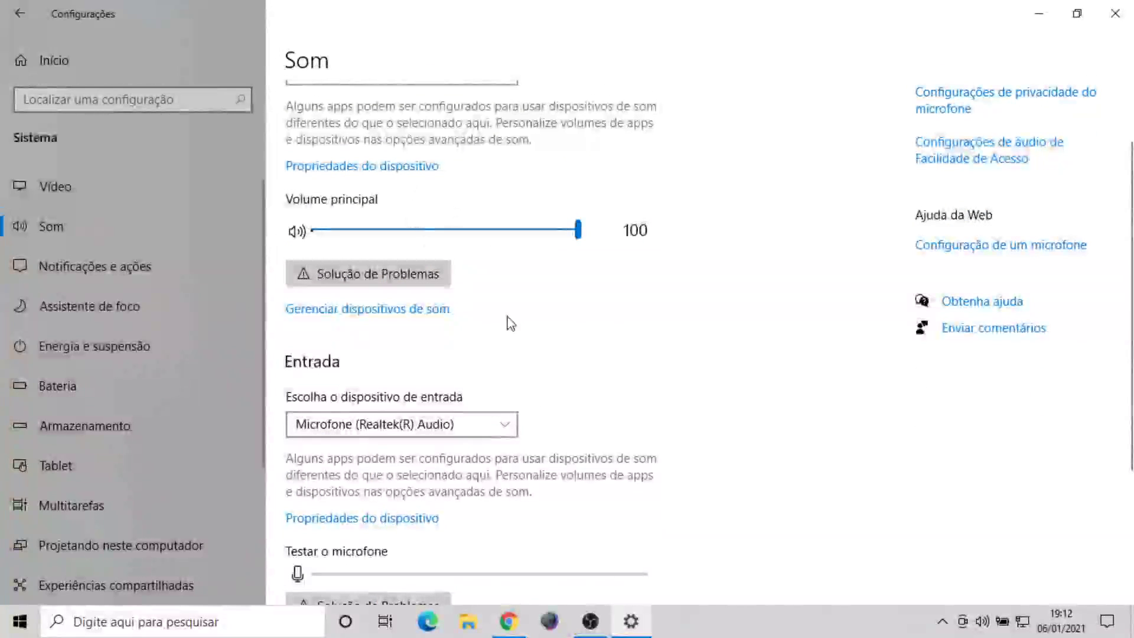
pyautogui.scroll(-3, 511, 324)
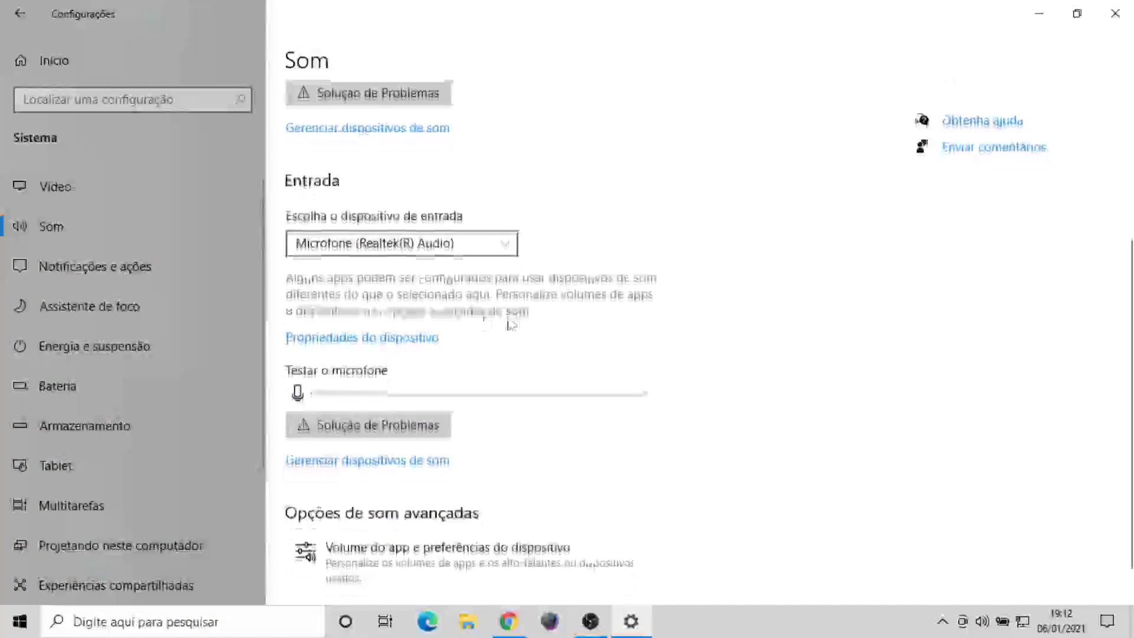
pyautogui.click(401, 248)
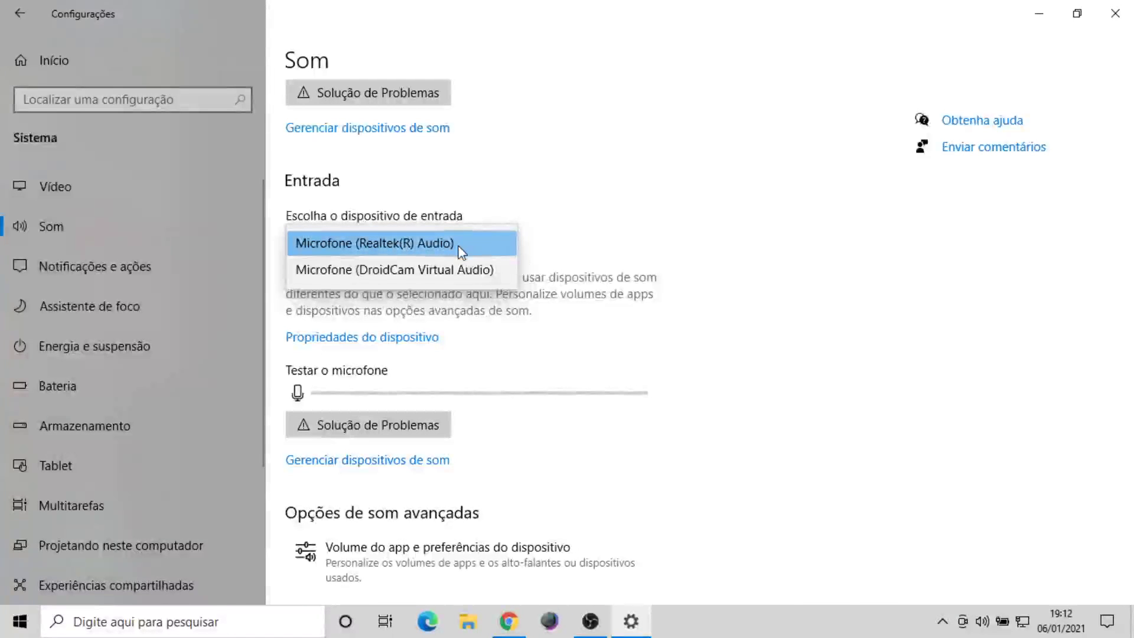
pyautogui.click(561, 263)
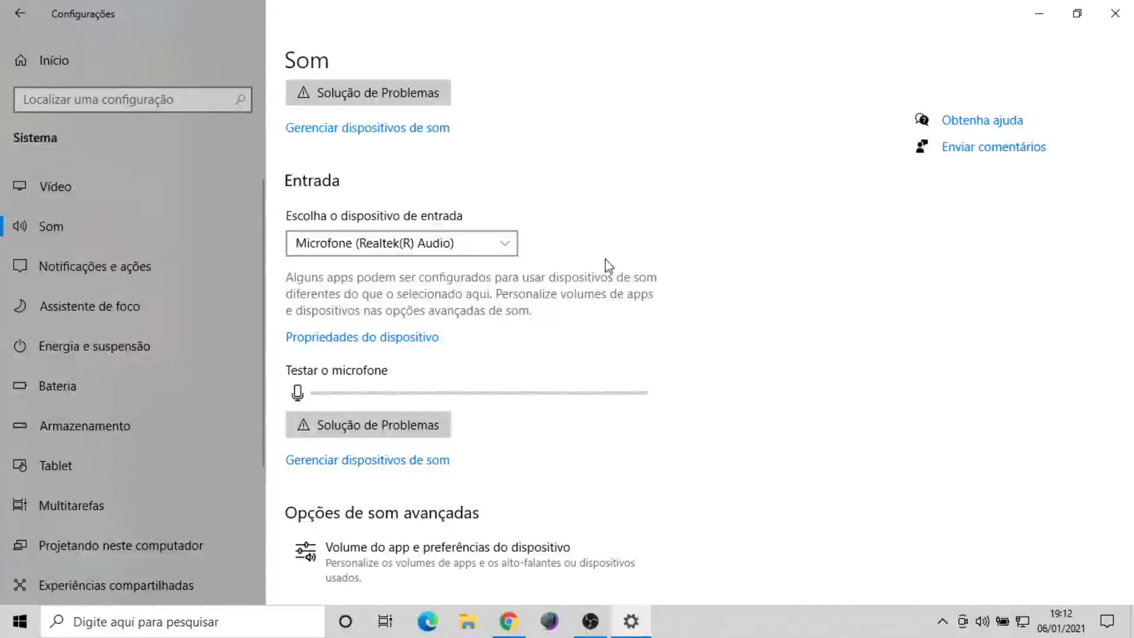
pyautogui.scroll(-1, 608, 266)
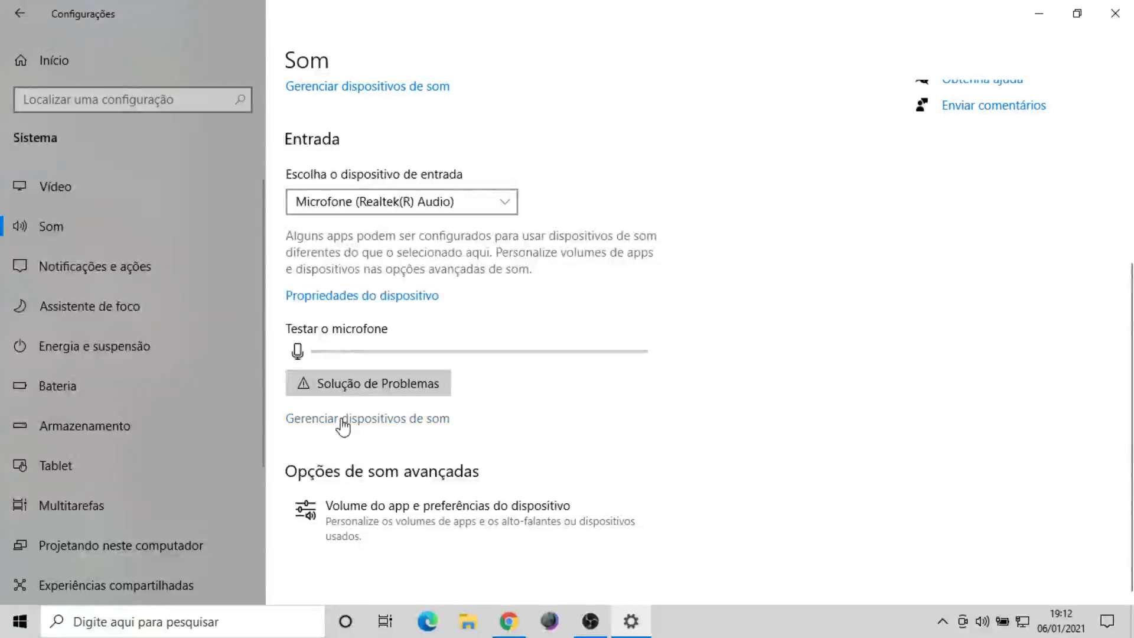
# - Open the Painel de Controle de Som and set Fones de ouvido (Realtek) as the default playback device
pyautogui.scroll(5, 864, 335)
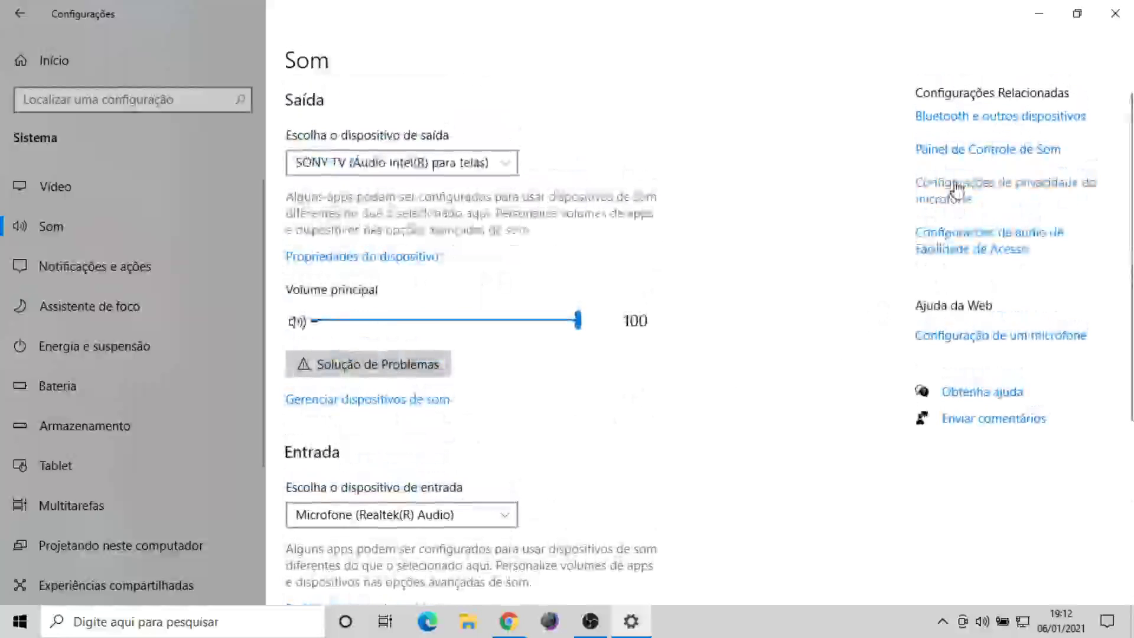
pyautogui.click(954, 152)
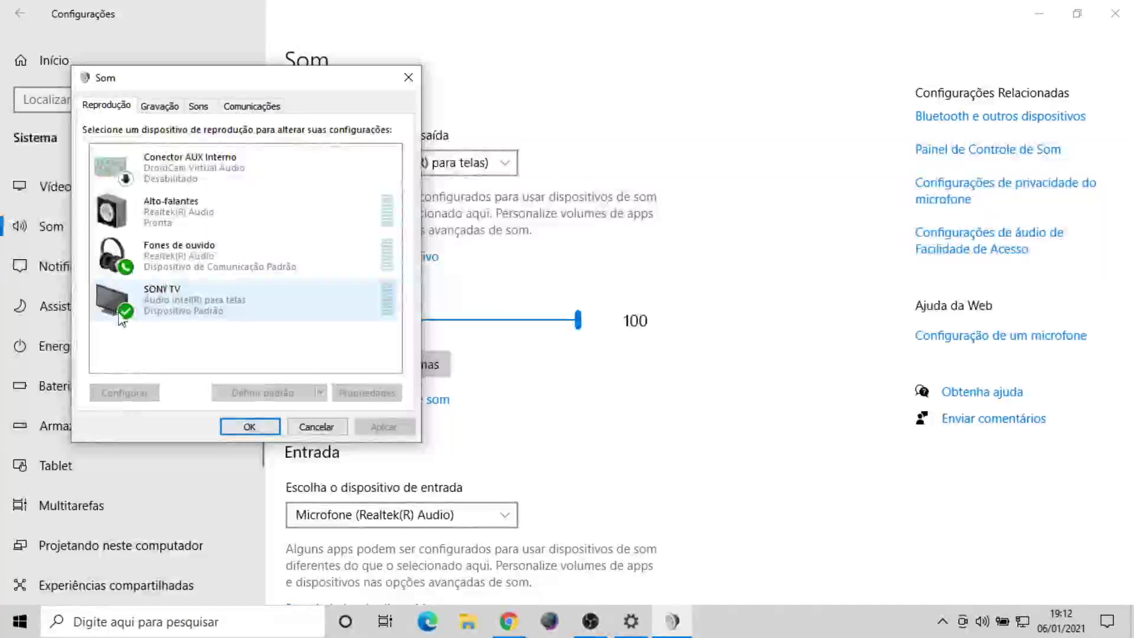
pyautogui.click(209, 251)
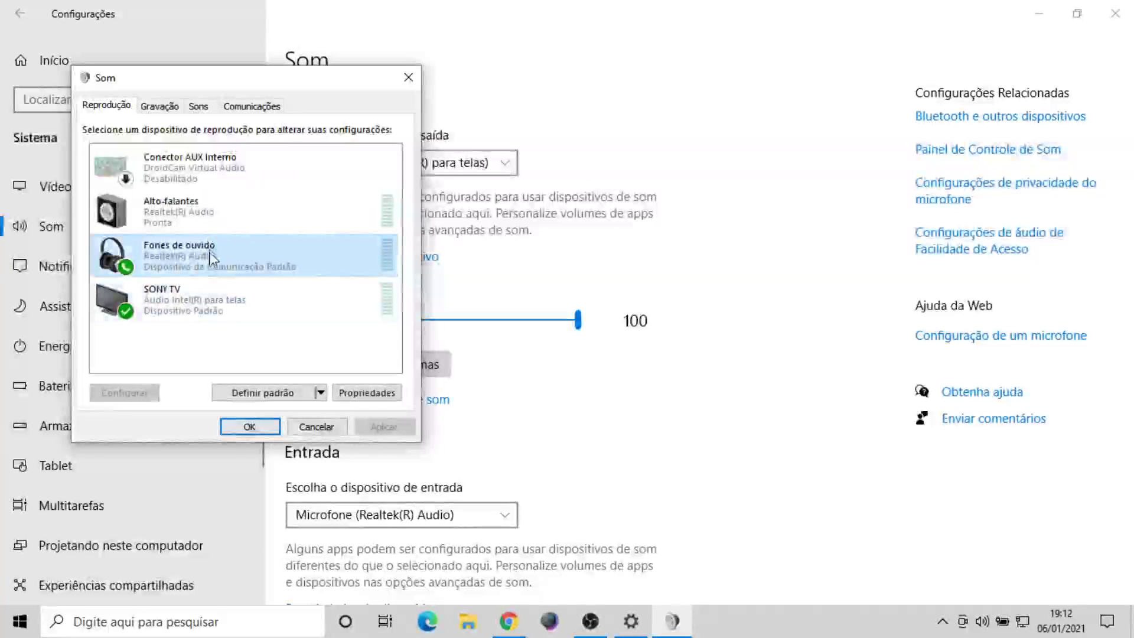
pyautogui.rightClick(211, 253)
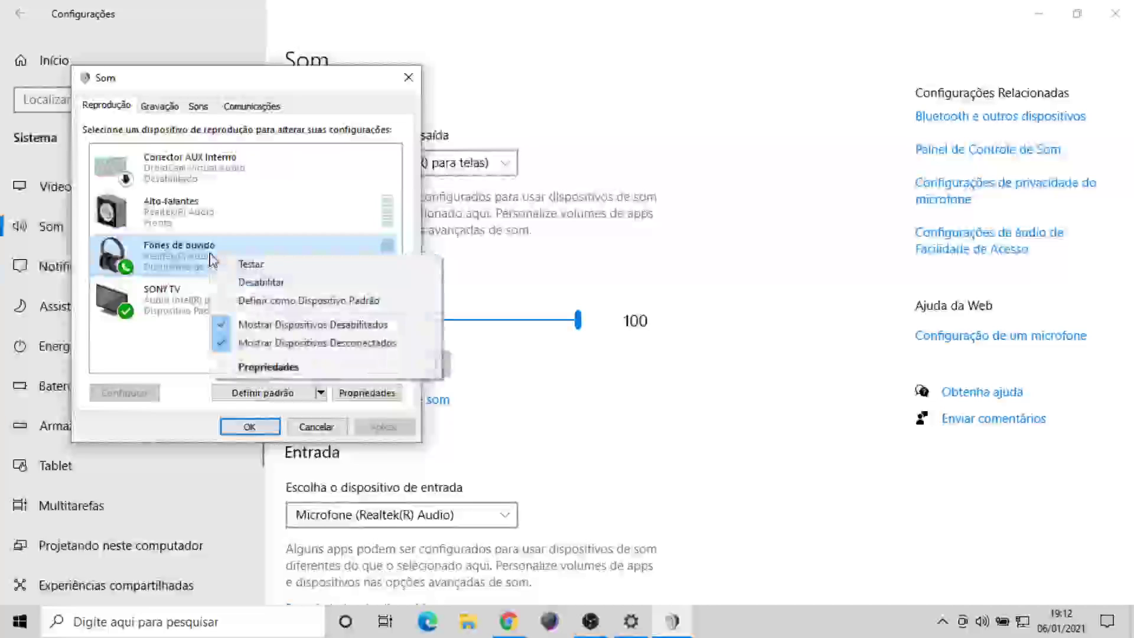
pyautogui.click(256, 302)
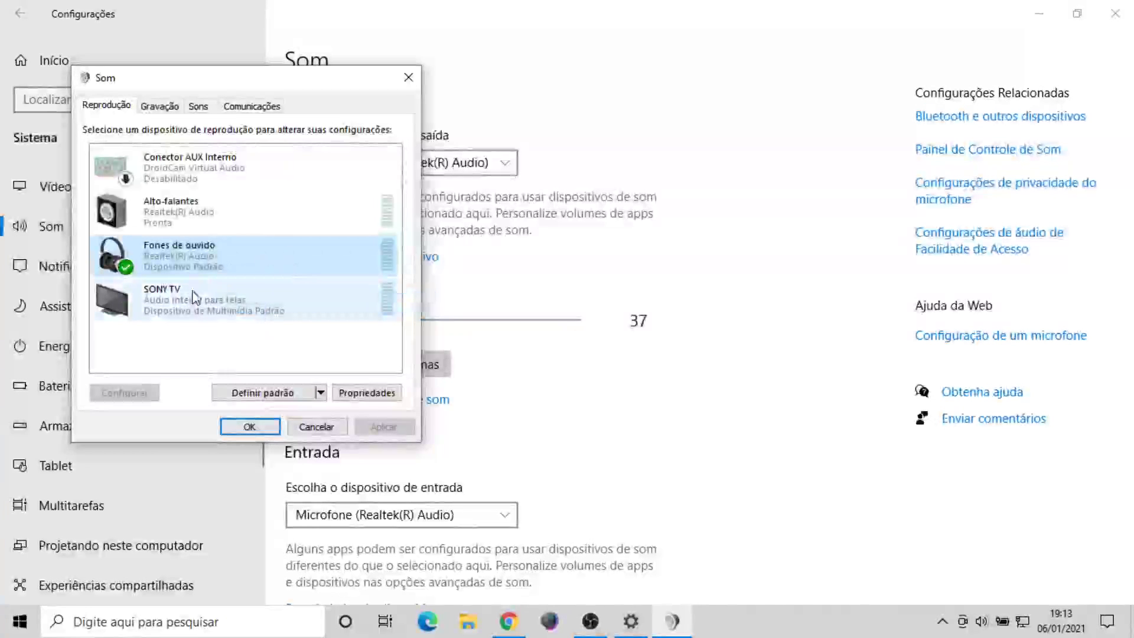
# - Make SONY TV the default playback device again
pyautogui.rightClick(170, 295)
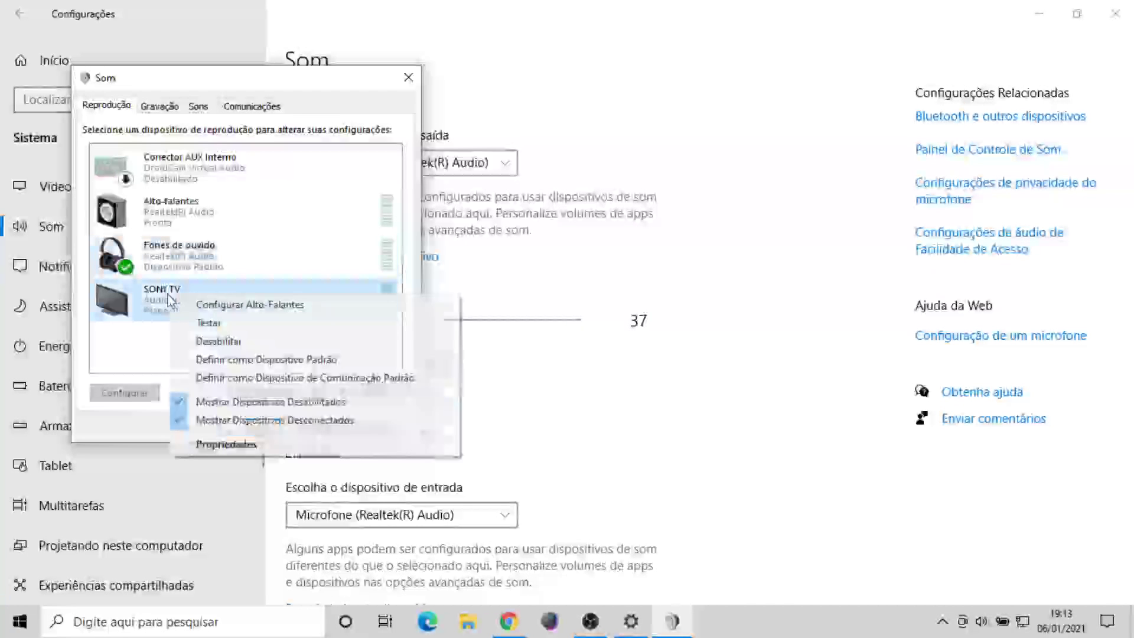
pyautogui.click(231, 360)
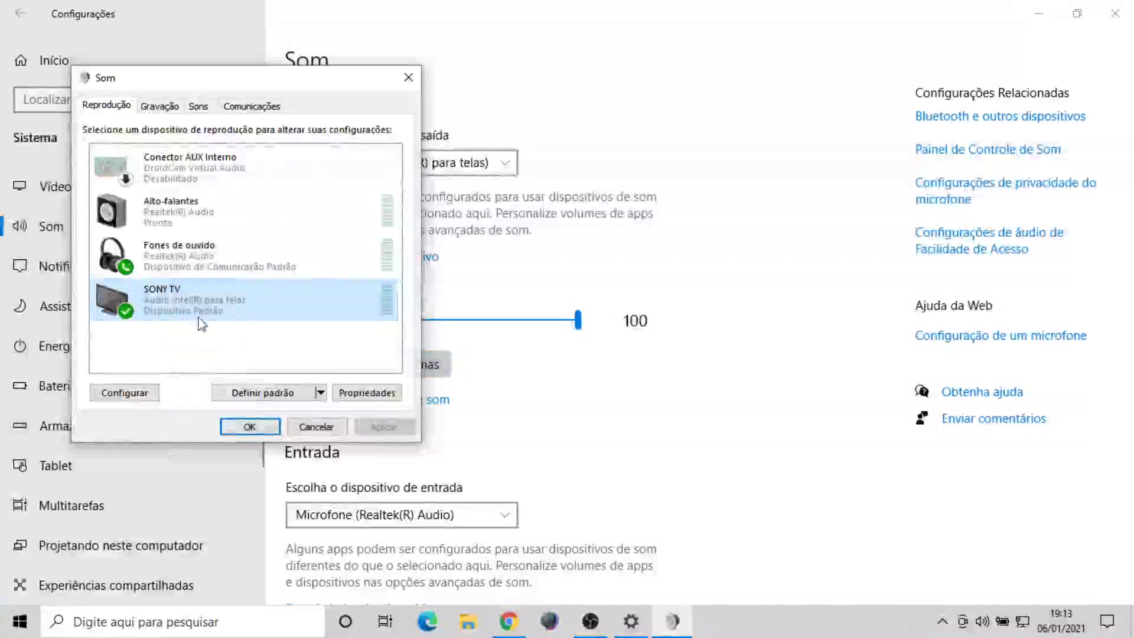
# - Open the Realtek microphone's properties from the recording devices and view its Escutar options
pyautogui.click(163, 108)
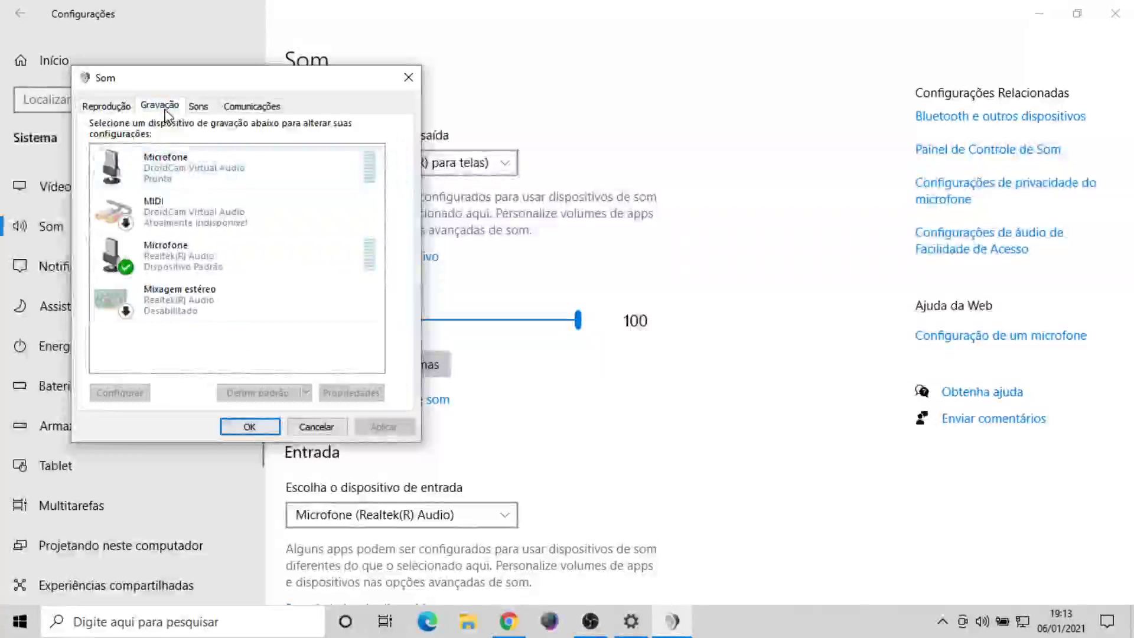
pyautogui.click(195, 266)
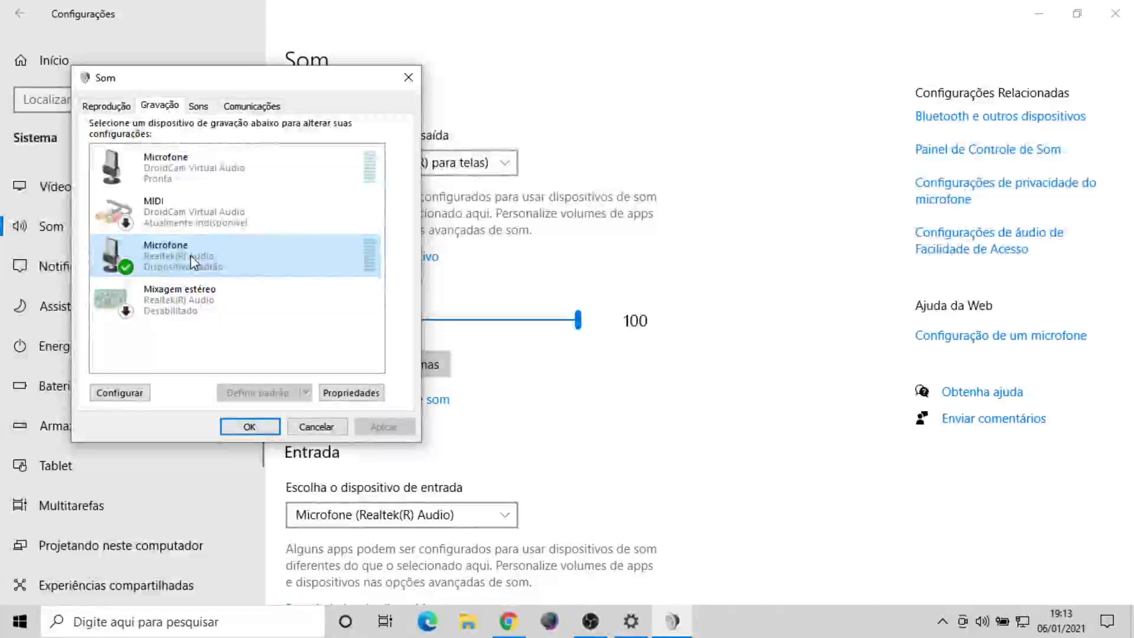
pyautogui.doubleClick(194, 260)
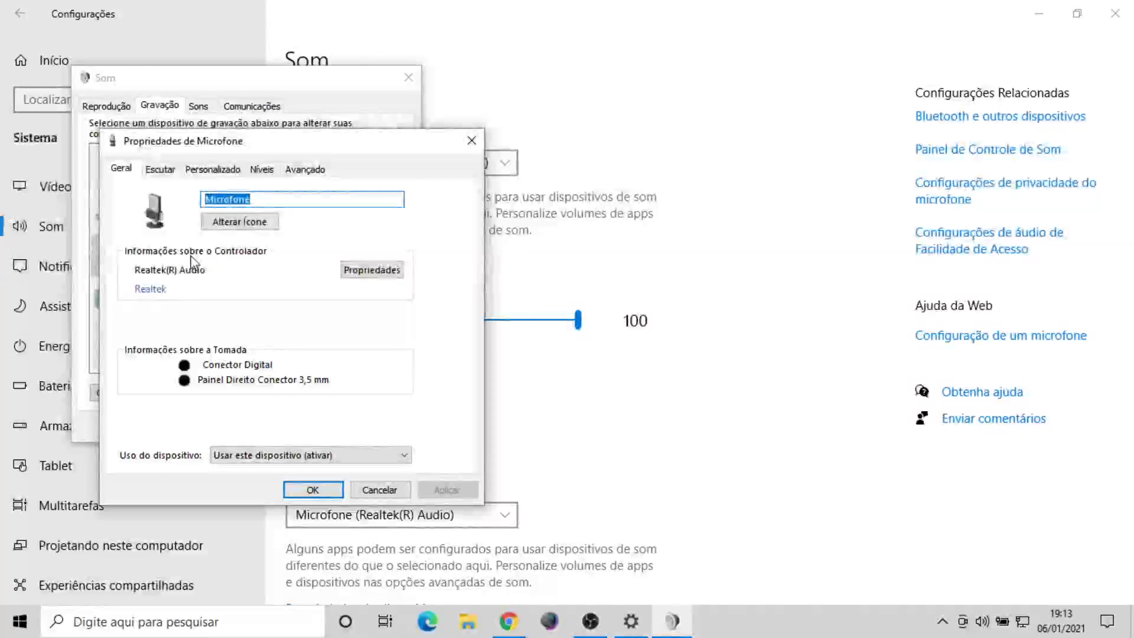
pyautogui.click(160, 174)
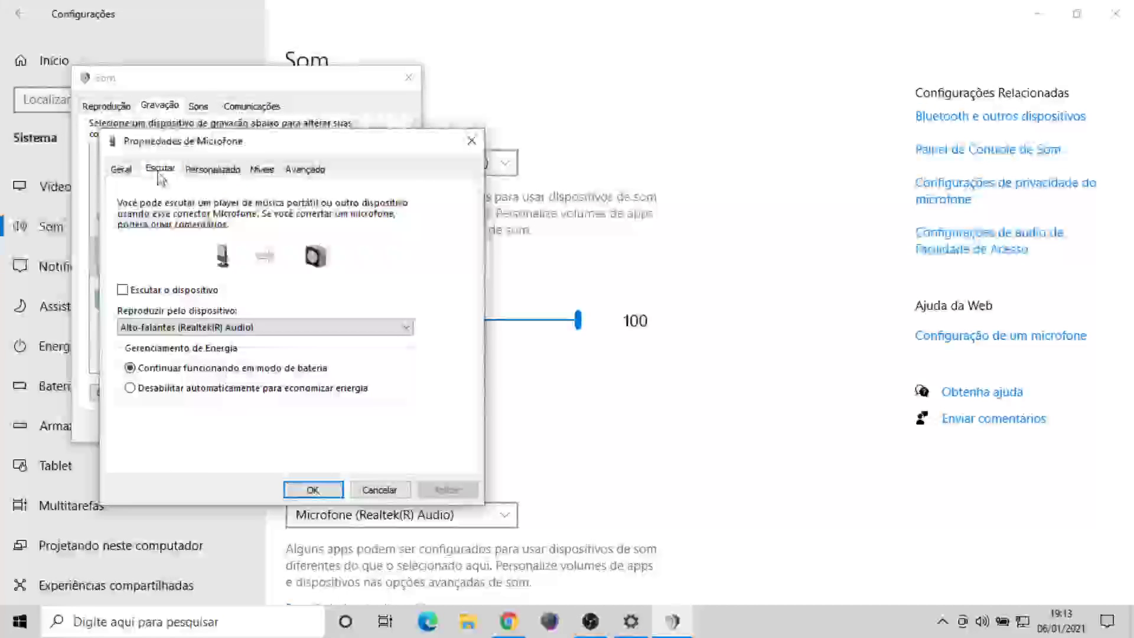
# - Enable Escutar o dispositivo, check the playback devices offered for it, and discard the changes, closing both sound dialogs
pyautogui.click(171, 295)
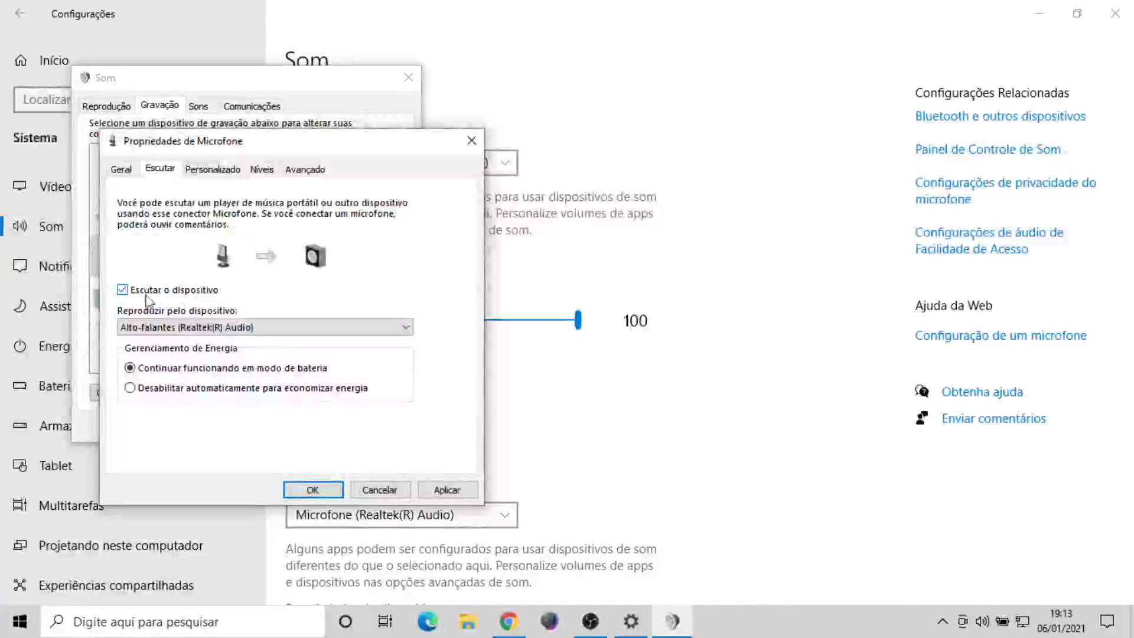
pyautogui.click(190, 327)
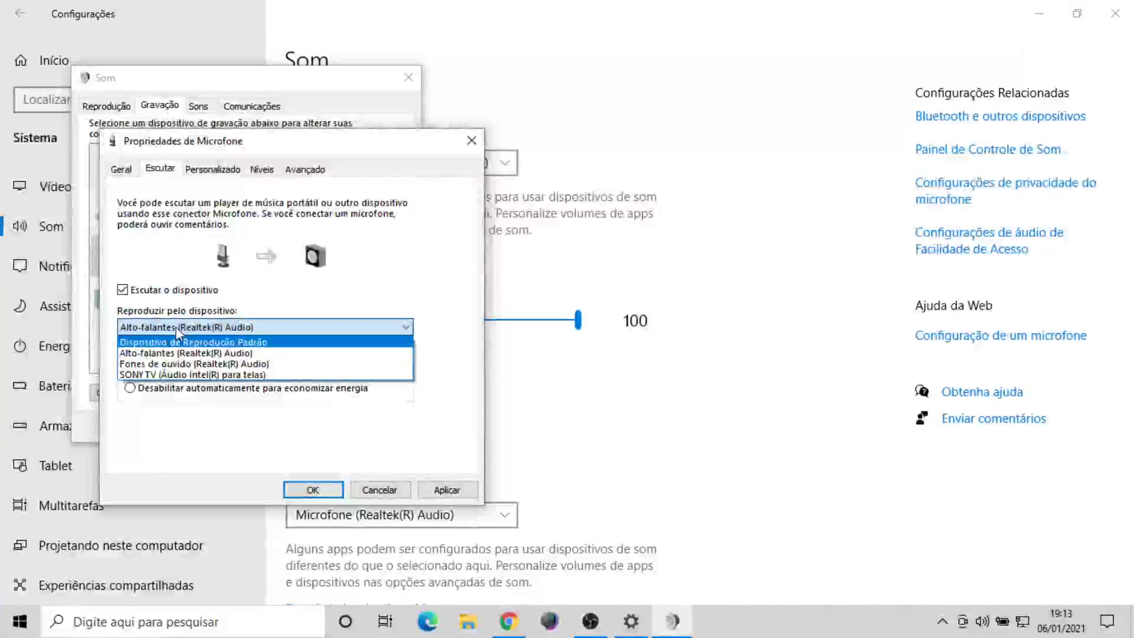
pyautogui.click(298, 463)
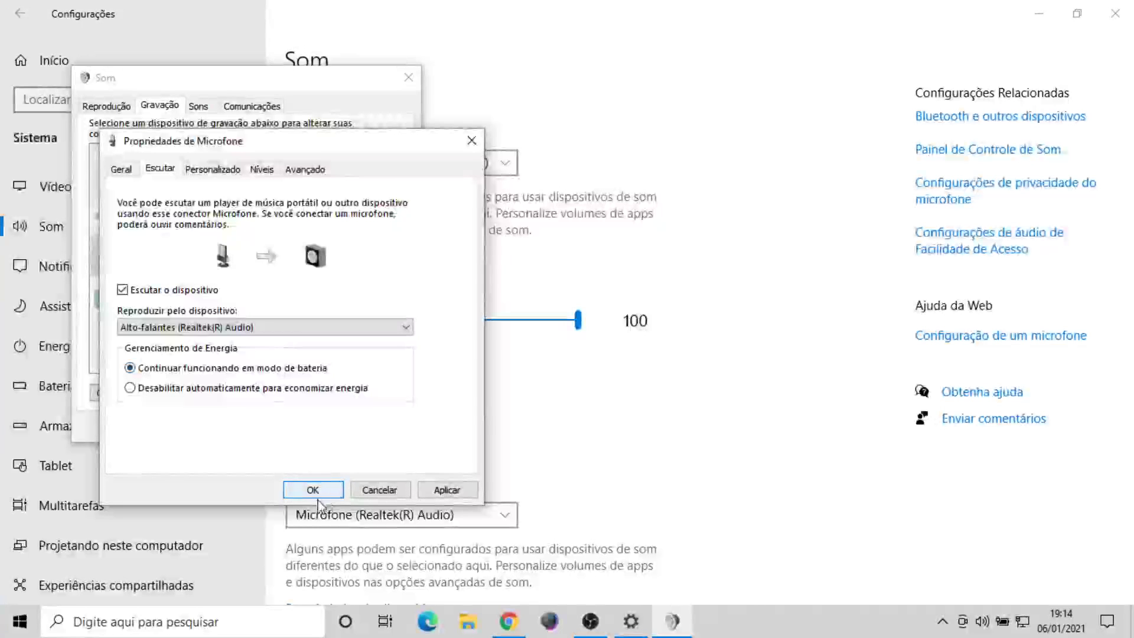
pyautogui.click(367, 488)
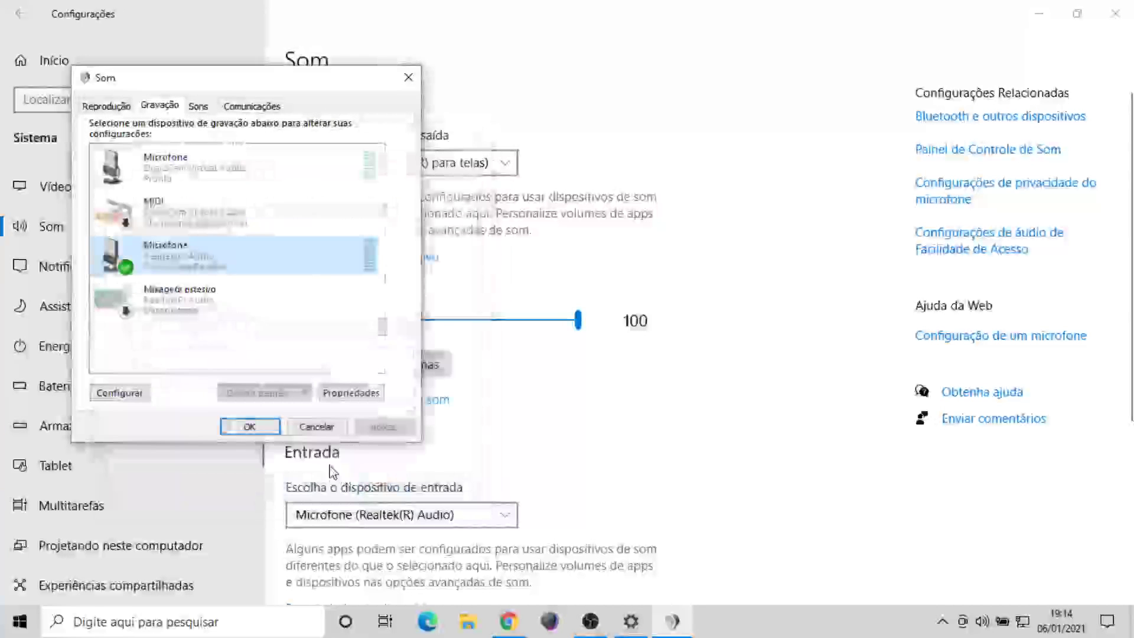
pyautogui.click(314, 427)
# - Search Windows for "som" and open the sound input device settings
pyautogui.click(118, 627)
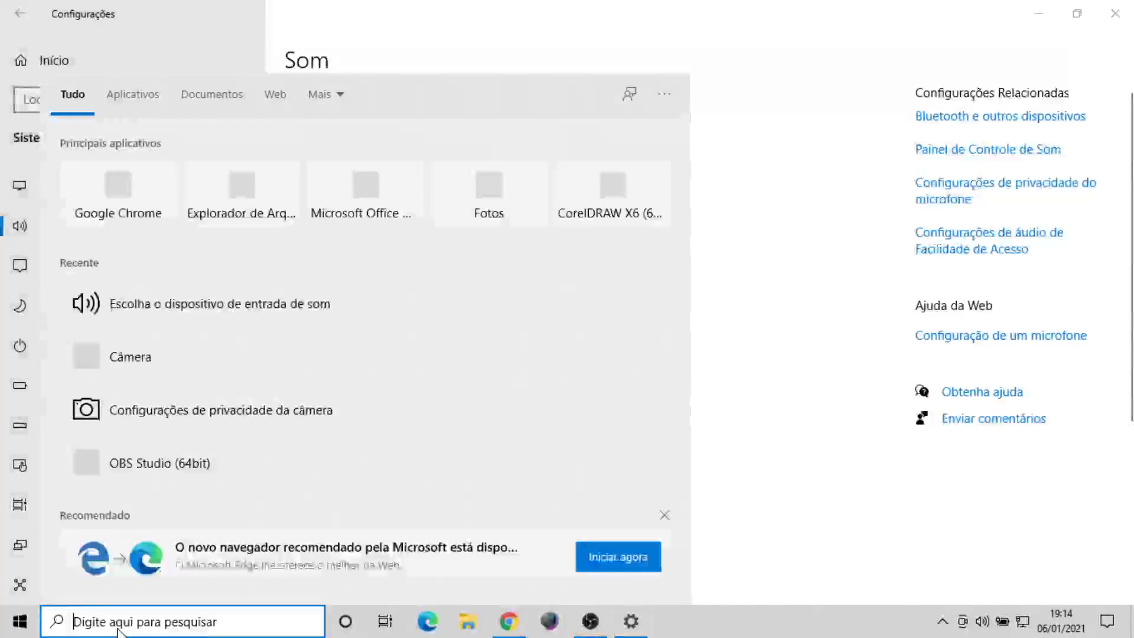
pyautogui.write('som')
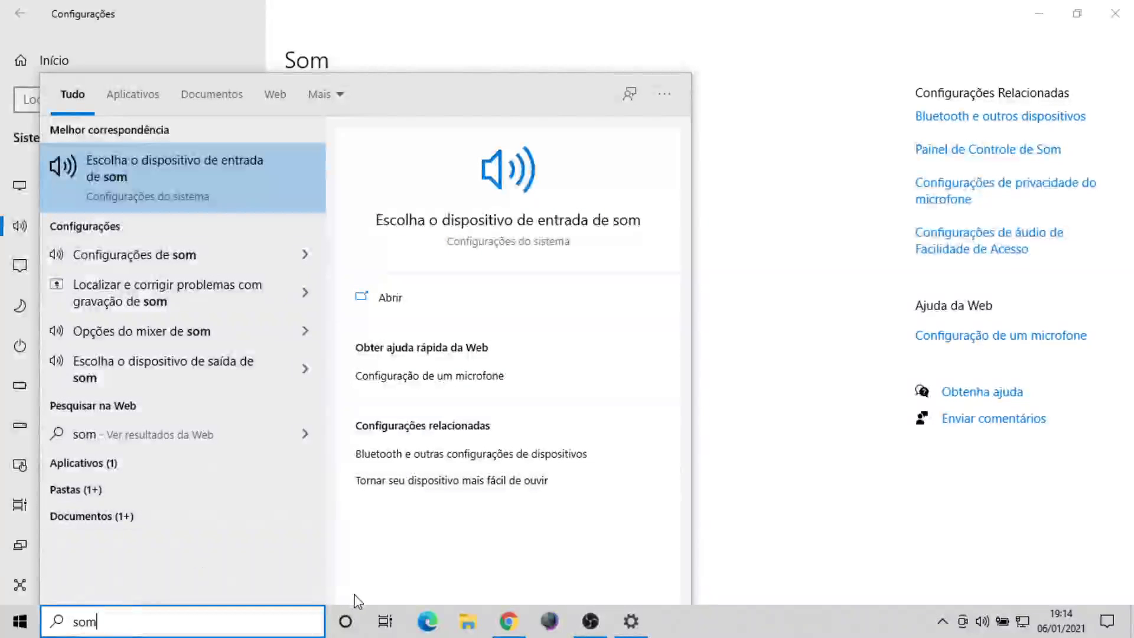
pyautogui.click(436, 241)
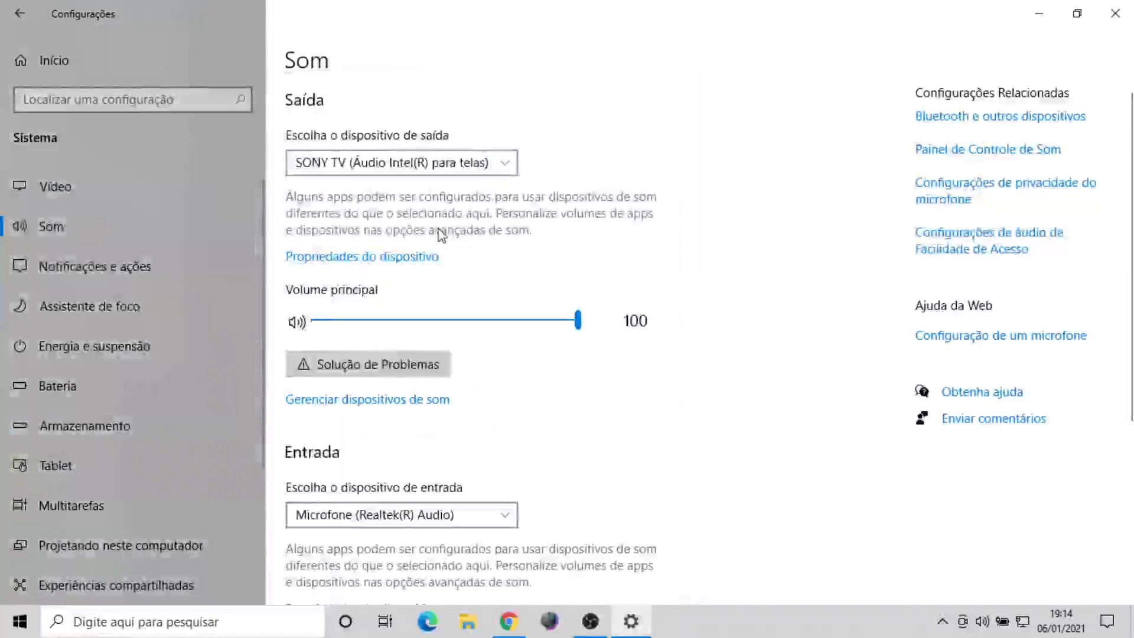
# - Search Windows for "painel", open Painel de Controle, and open its Som dialog
pyautogui.click(95, 633)
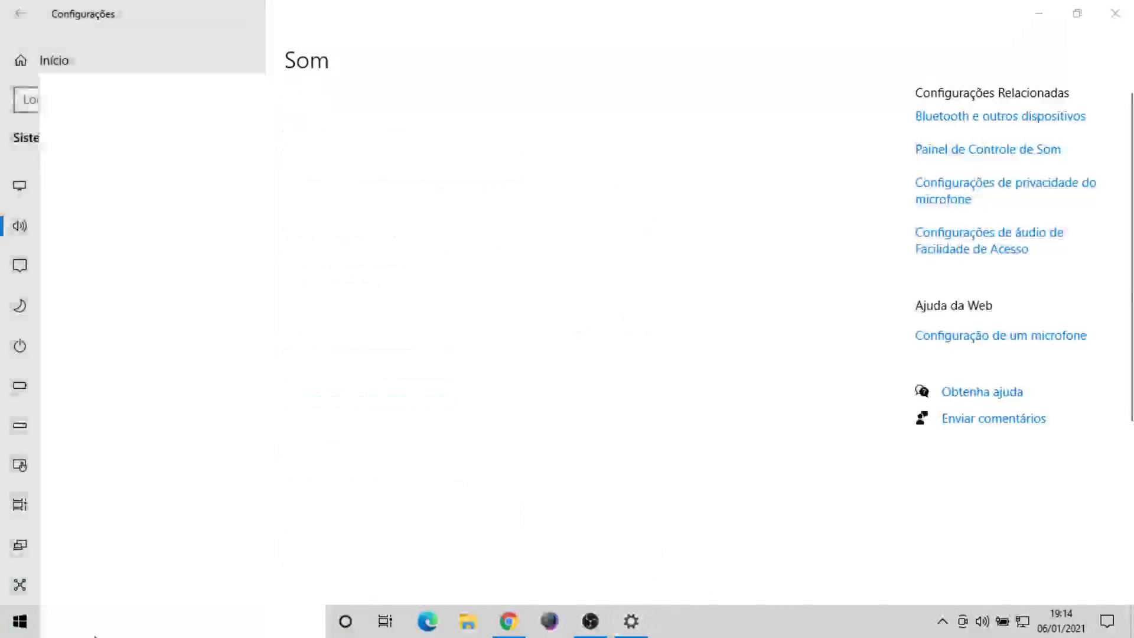
pyautogui.write('p')
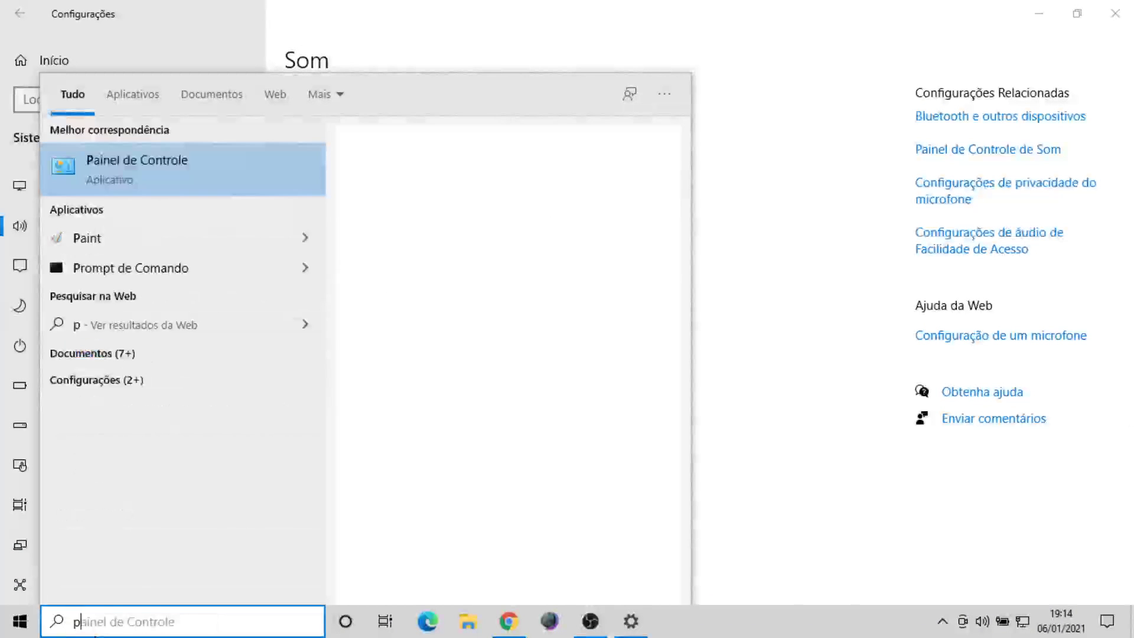
pyautogui.write('ain')
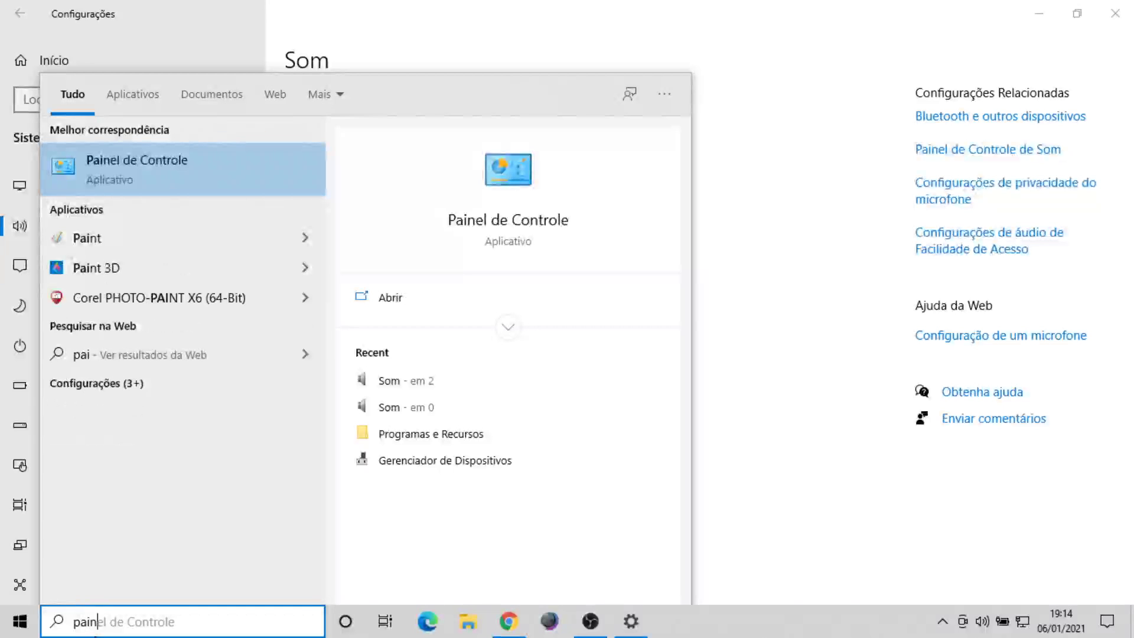
pyautogui.write('el')
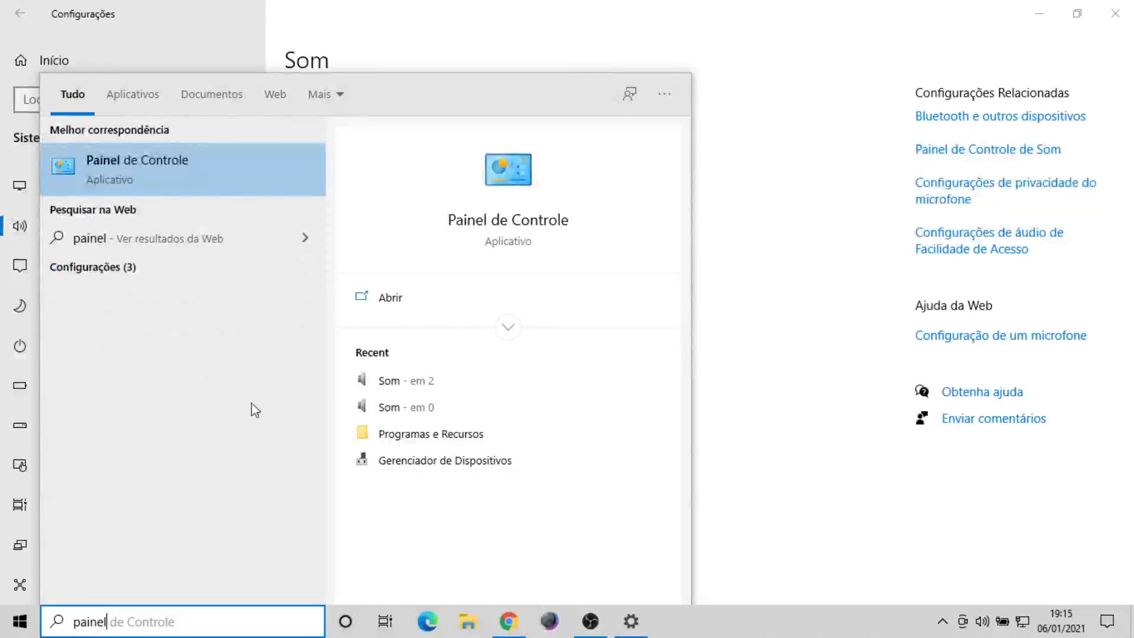
pyautogui.click(519, 224)
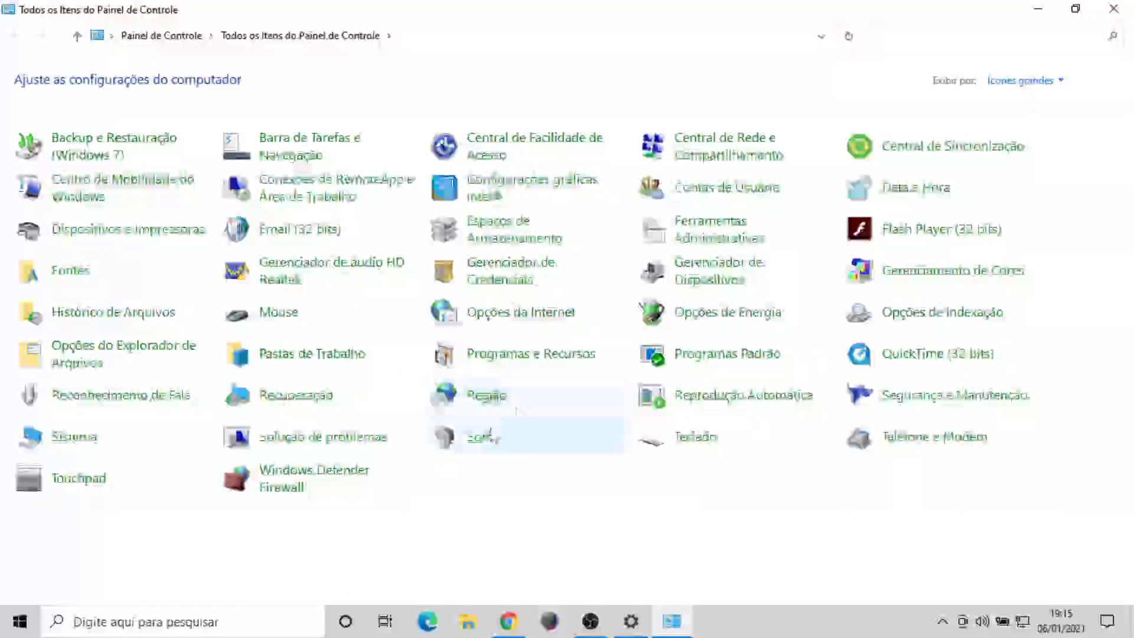
pyautogui.click(483, 437)
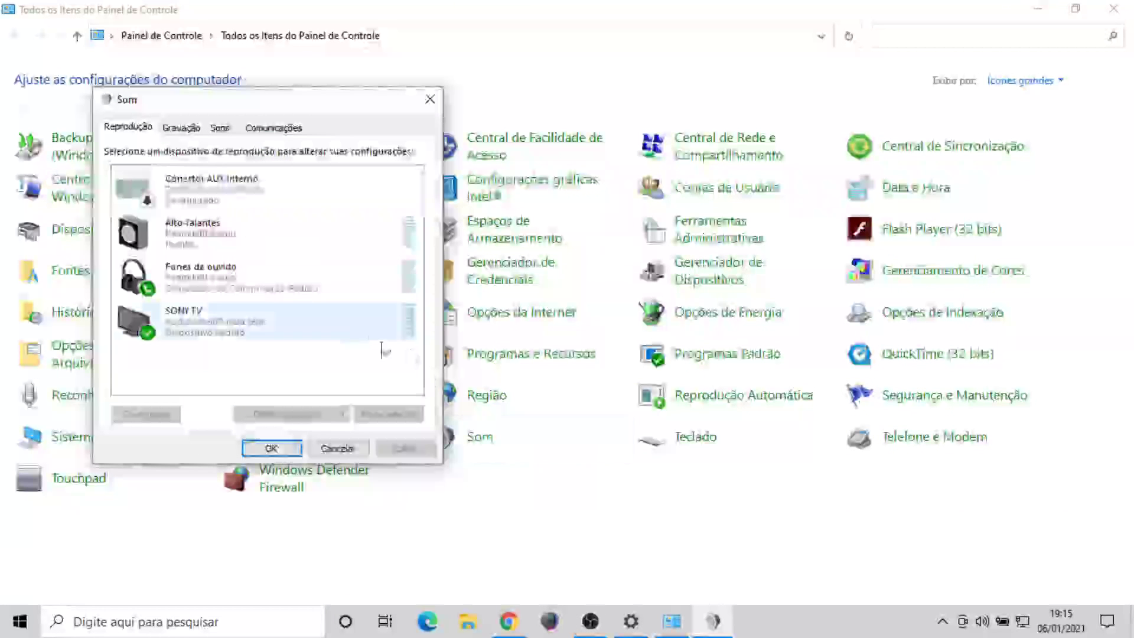